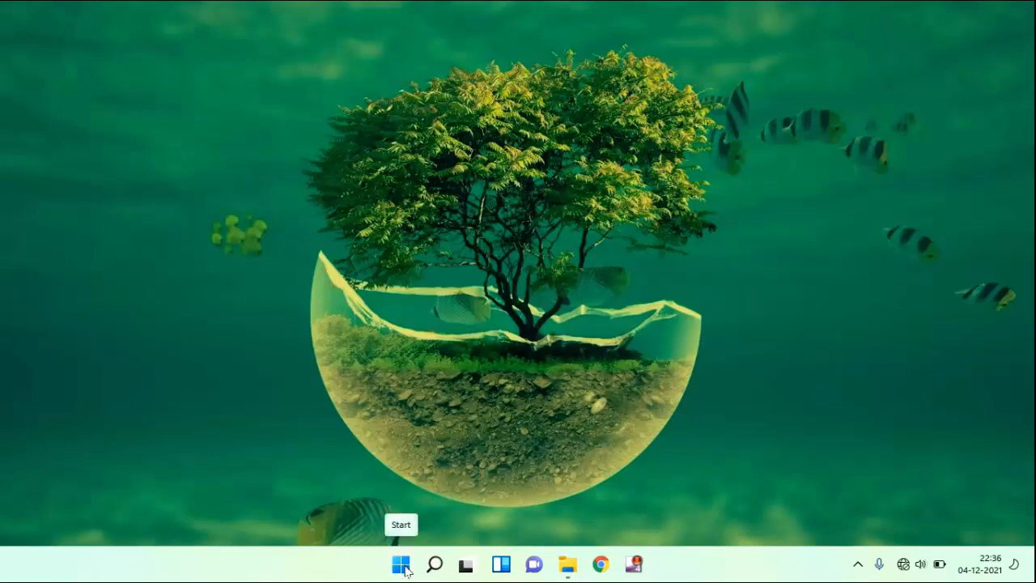
Search Windows for "registry editor" and run Registry Editor as administrator
{"action": "left_click", "coordinate": [403, 567]}
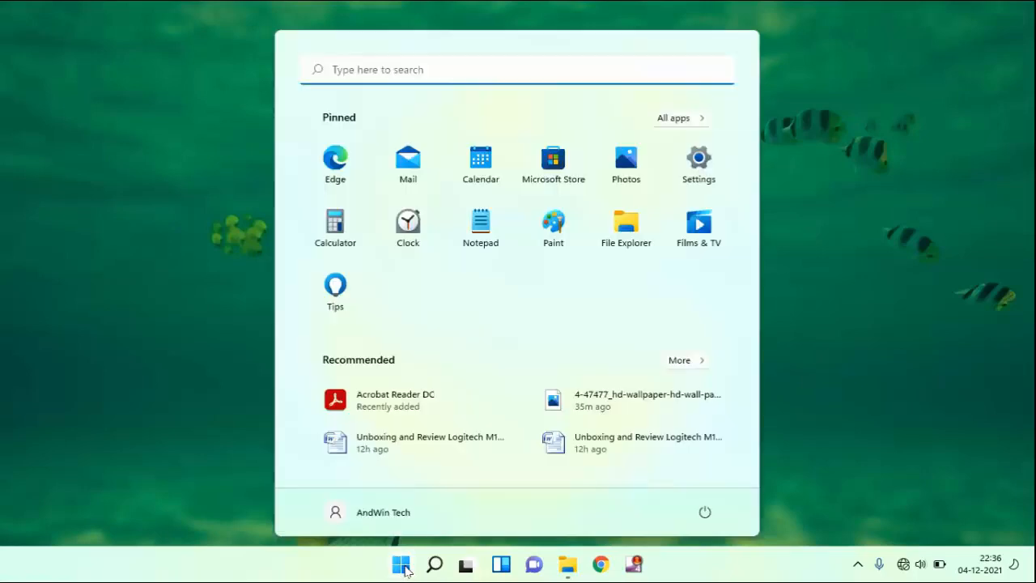
{"action": "left_click", "coordinate": [384, 70]}
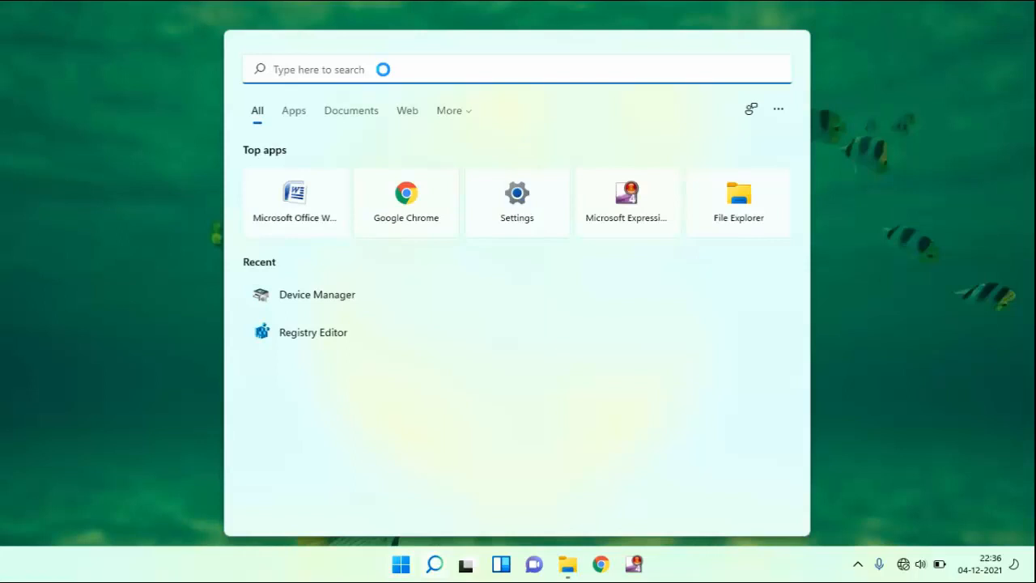
{"action": "type", "text": "registry editor"}
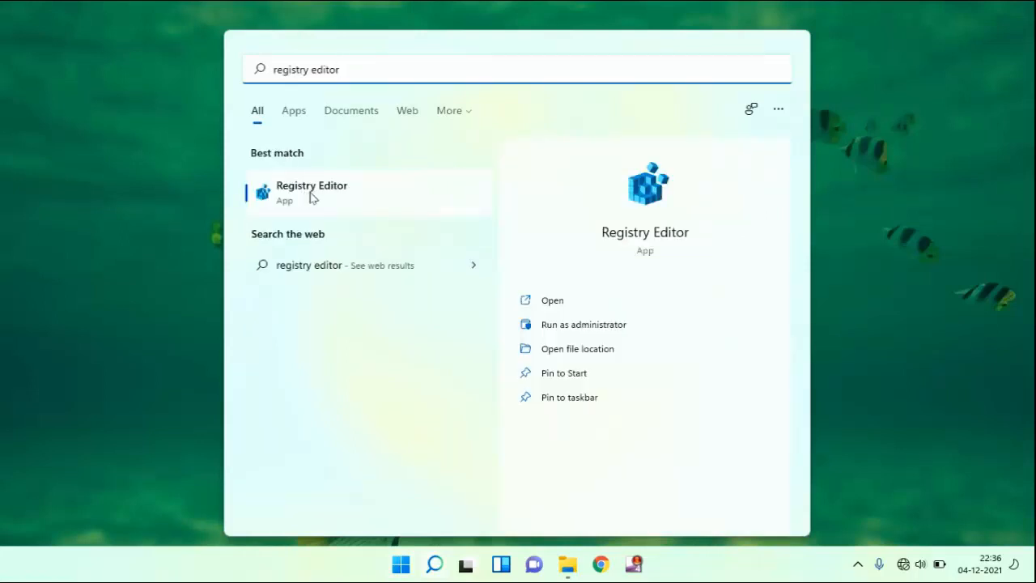
{"action": "right_click", "coordinate": [313, 196]}
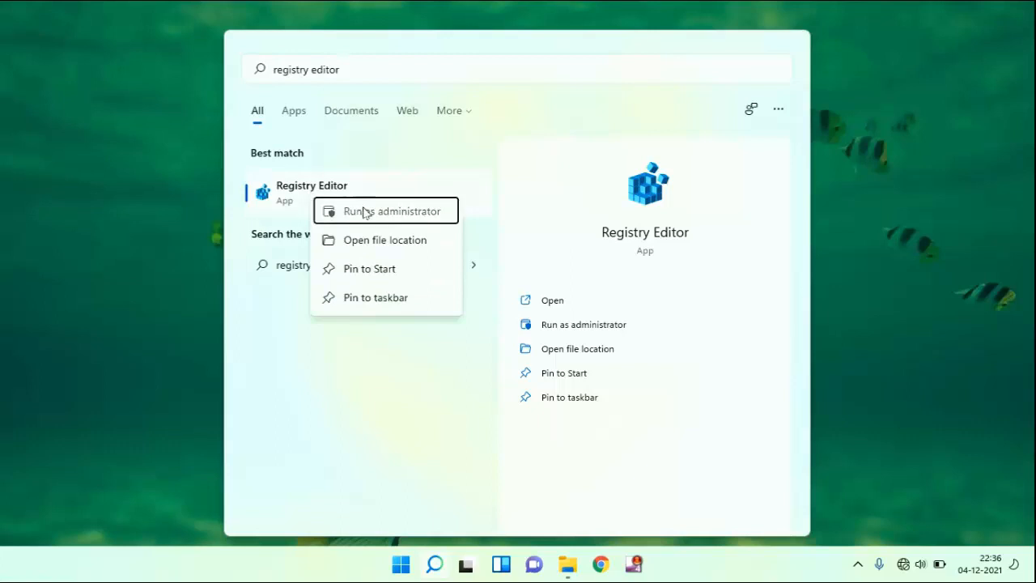
{"action": "left_click", "coordinate": [364, 212]}
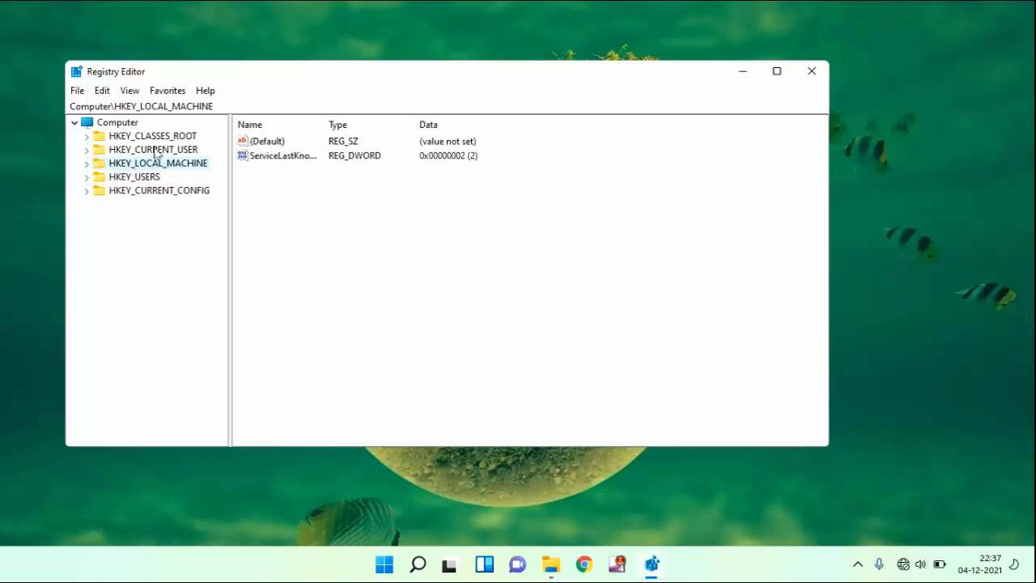
Expand the registry tree down to HKEY_CURRENT_USER\Software\Microsoft
{"action": "double_click", "coordinate": [155, 150]}
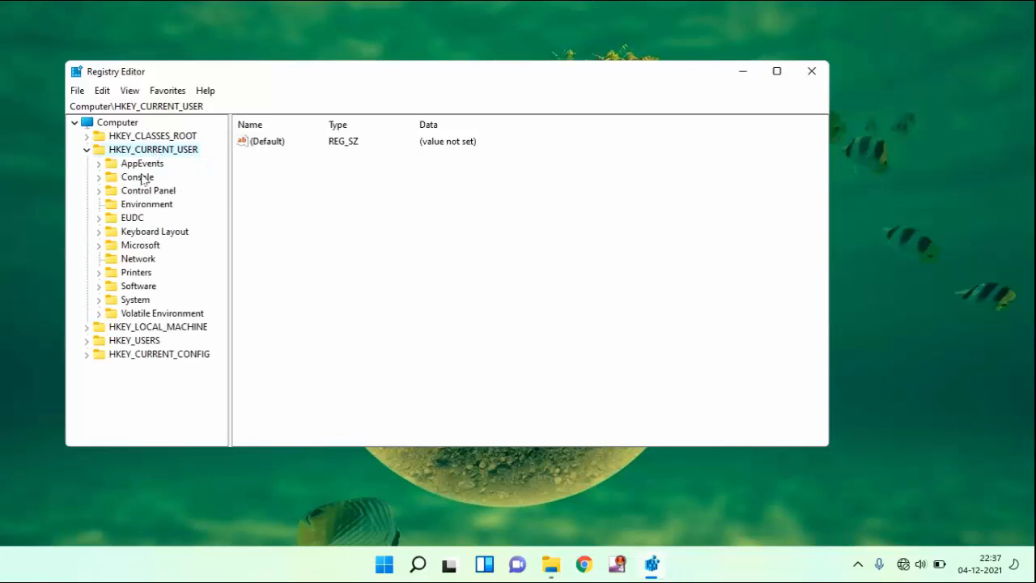
{"action": "double_click", "coordinate": [139, 287]}
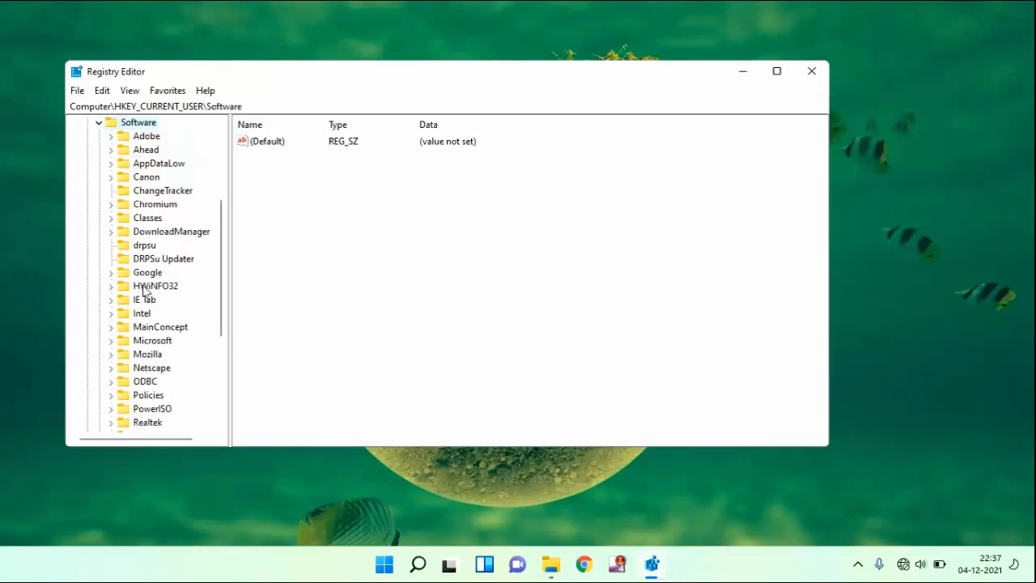
{"action": "double_click", "coordinate": [162, 343]}
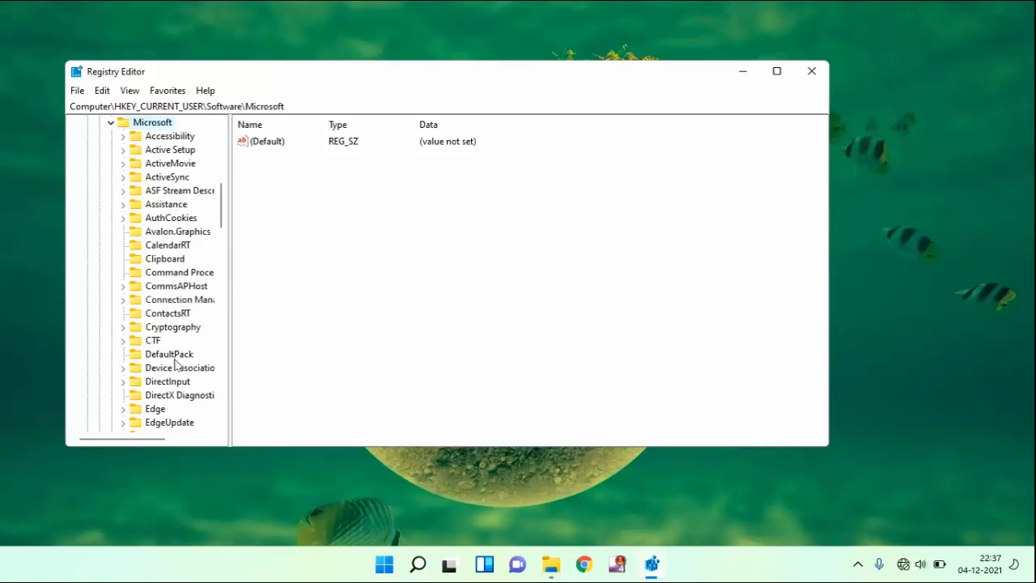
Open the Windows NT\CurrentVersion\Windows key under Microsoft and locate its Device value
{"action": "scroll", "coordinate": [175, 363], "scroll_direction": "down", "scroll_amount": 3}
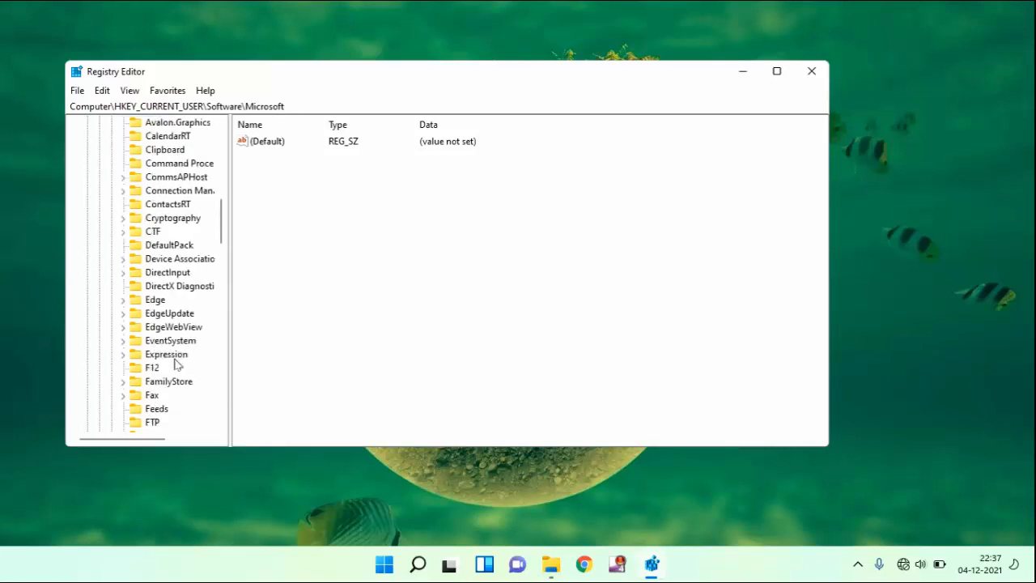
{"action": "scroll", "coordinate": [175, 363], "scroll_direction": "down", "scroll_amount": 9}
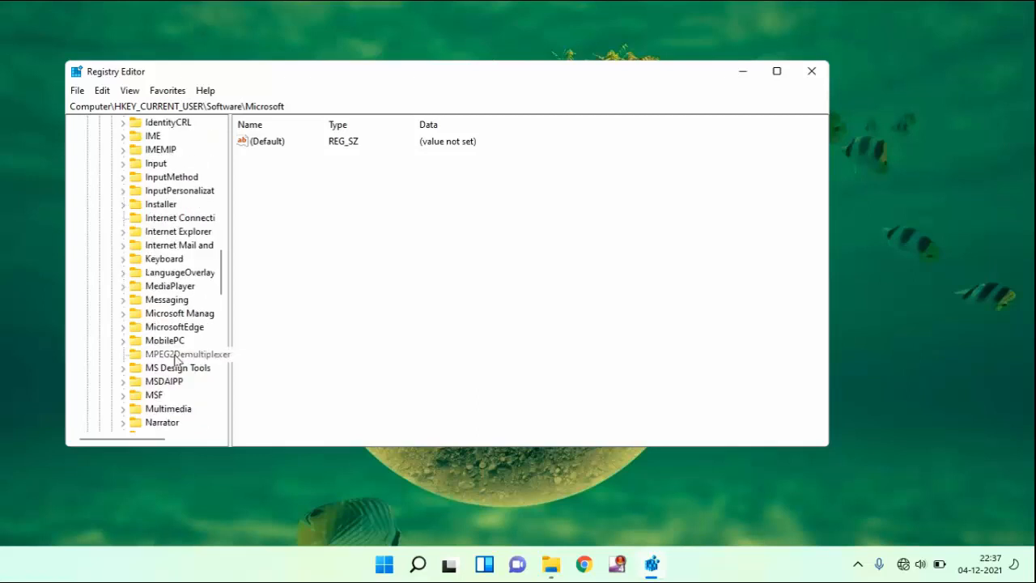
{"action": "scroll", "coordinate": [175, 360], "scroll_direction": "down", "scroll_amount": 11}
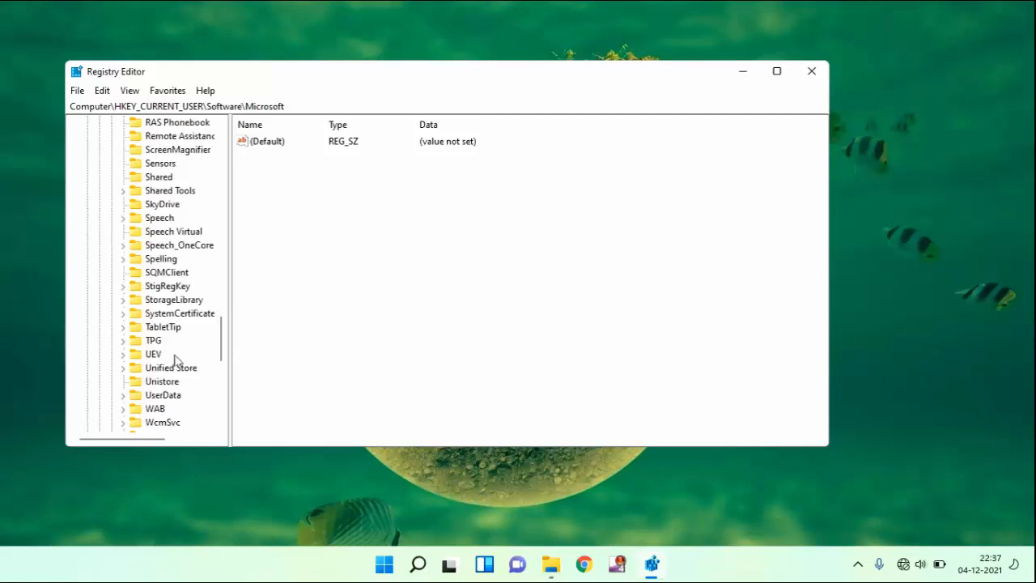
{"action": "scroll", "coordinate": [175, 360], "scroll_direction": "down", "scroll_amount": 3}
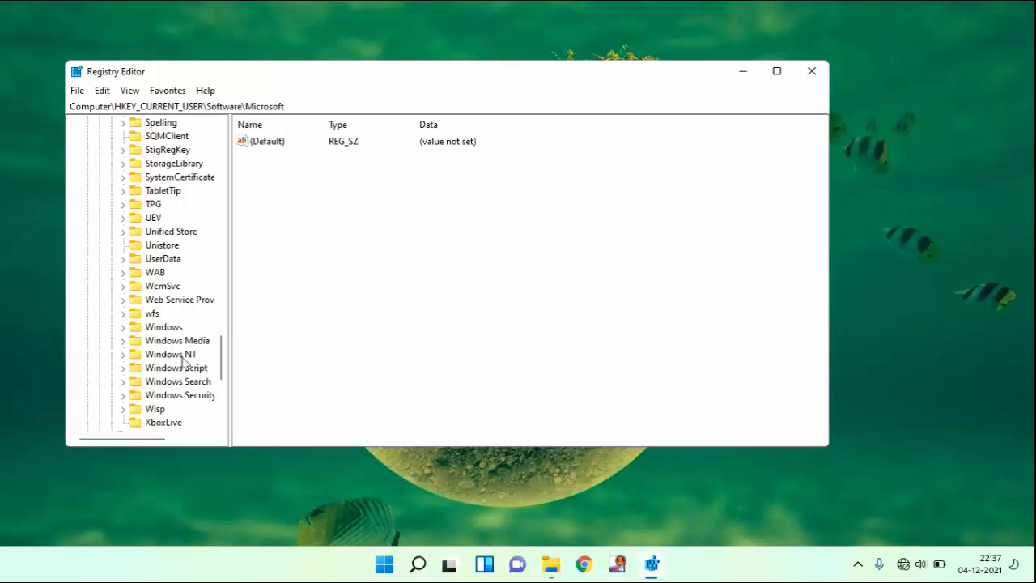
{"action": "double_click", "coordinate": [177, 356]}
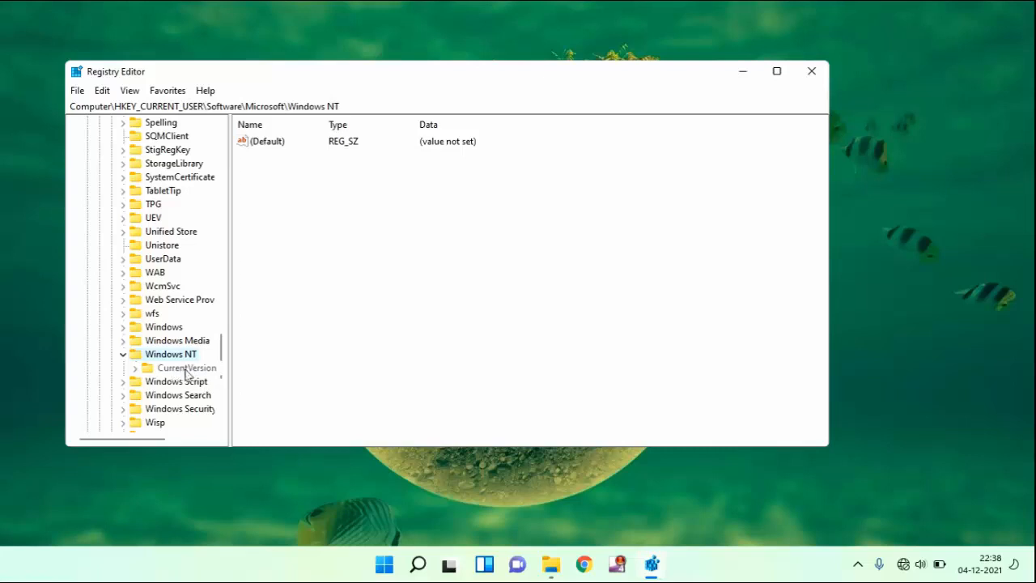
{"action": "double_click", "coordinate": [187, 369]}
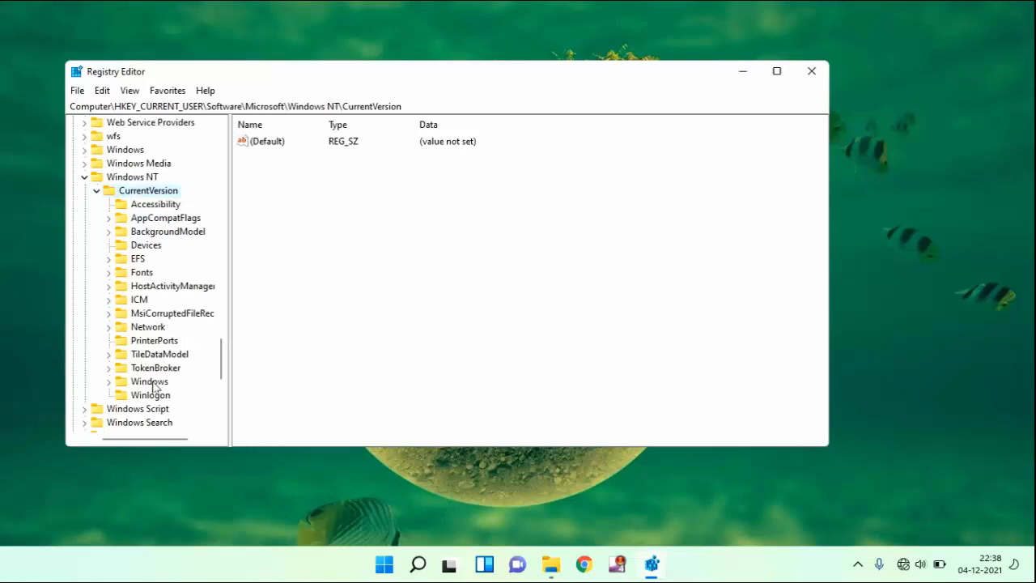
{"action": "double_click", "coordinate": [152, 383]}
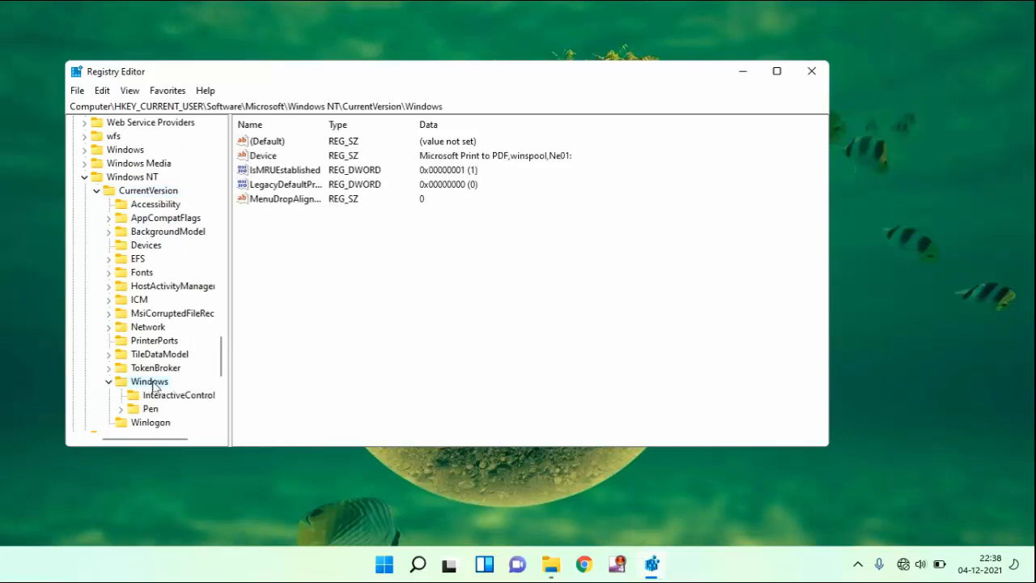
{"action": "double_click", "coordinate": [152, 382]}
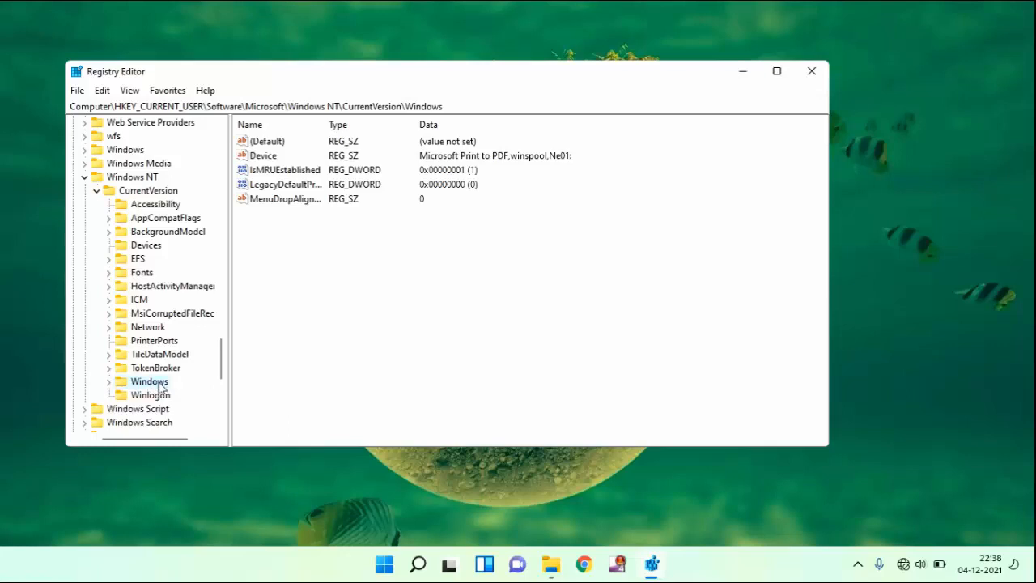
{"action": "double_click", "coordinate": [160, 387]}
{"action": "double_click", "coordinate": [161, 387]}
{"action": "left_click", "coordinate": [261, 157]}
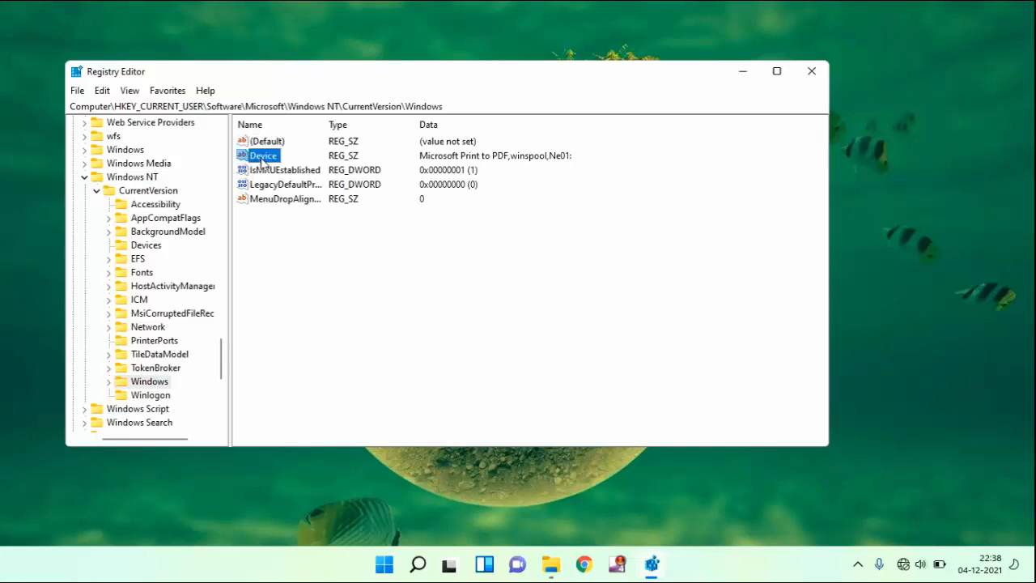
{"action": "left_click", "coordinate": [322, 246]}
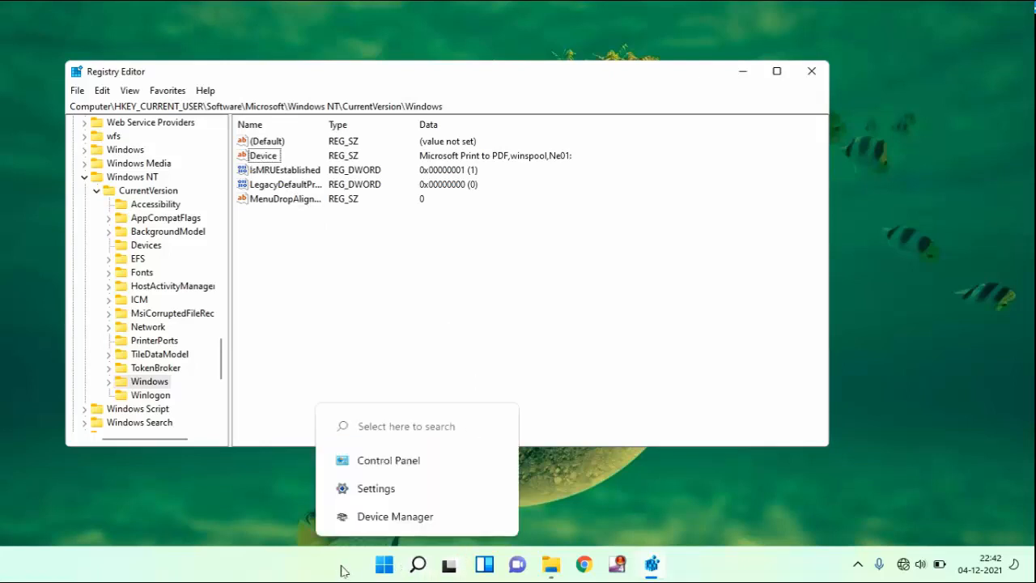
Search Windows for "control", open Control Panel and show the Devices and Printers list
{"action": "left_click", "coordinate": [383, 566]}
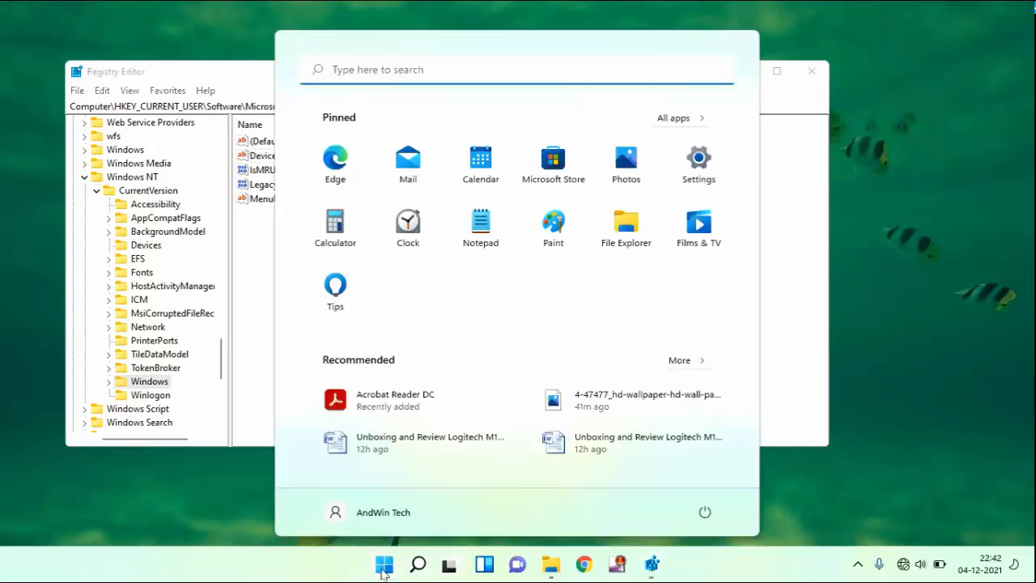
{"action": "left_click", "coordinate": [387, 72]}
{"action": "type", "text": "c"}
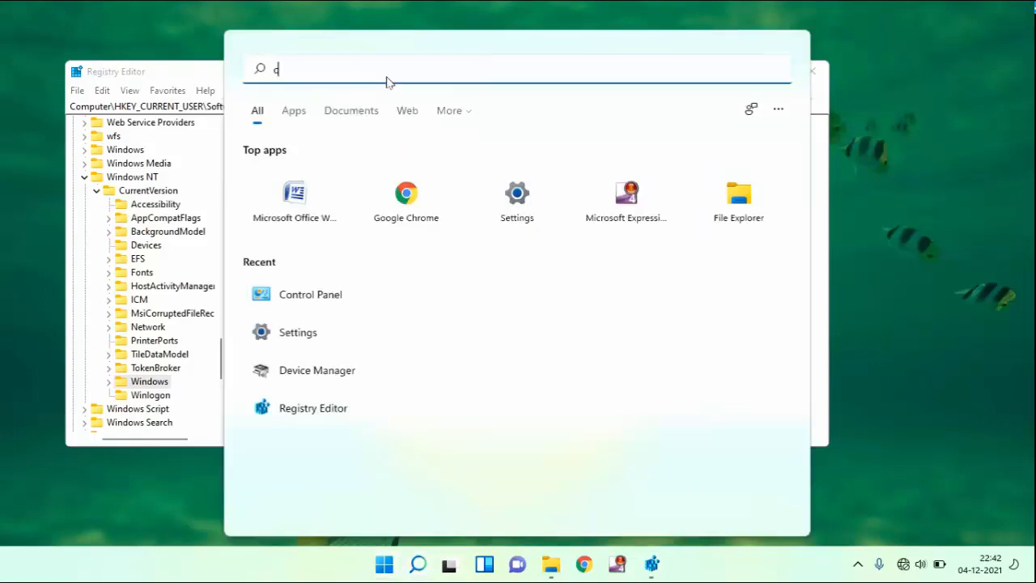
{"action": "type", "text": "ontrol"}
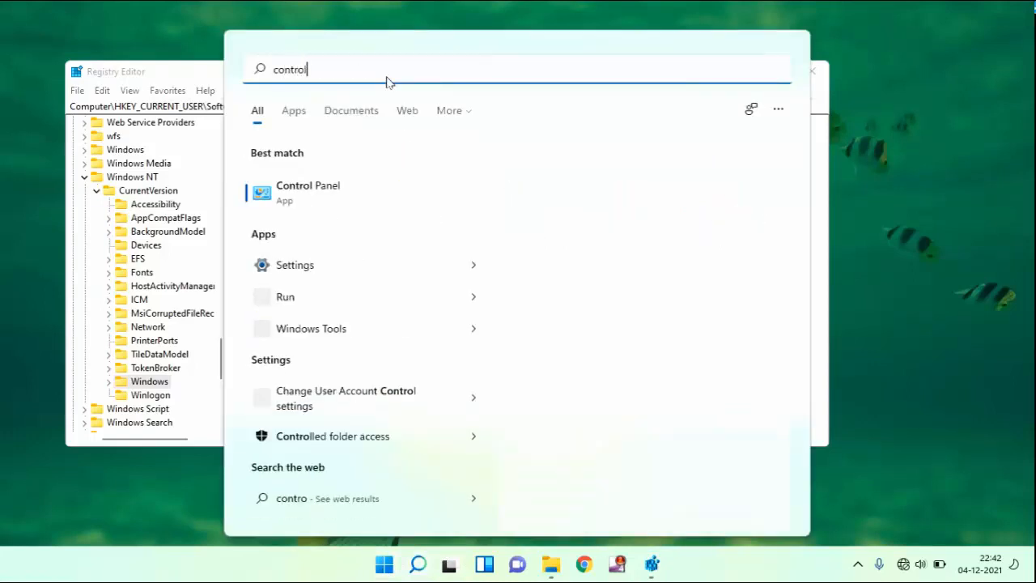
{"action": "left_click", "coordinate": [321, 190]}
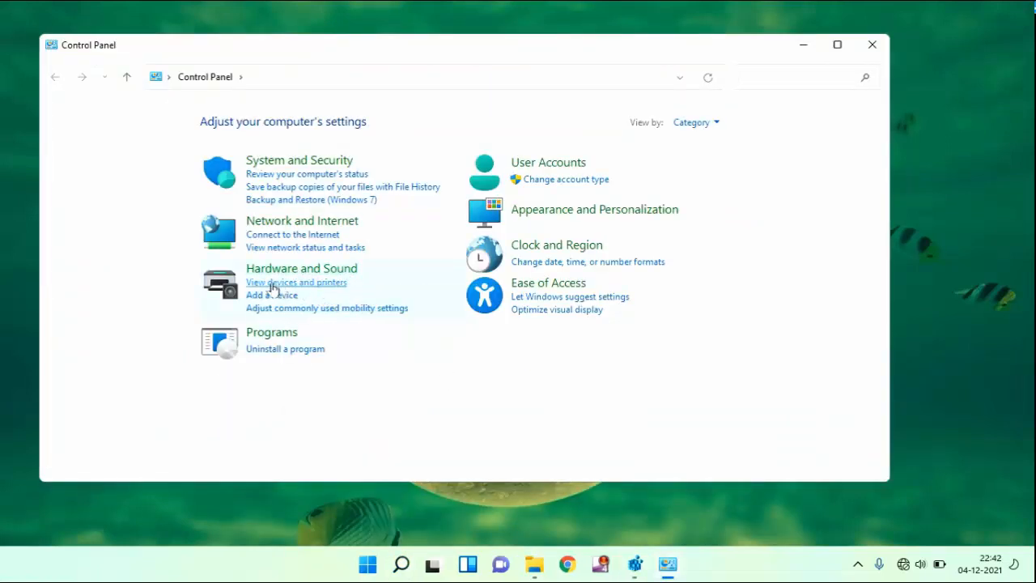
{"action": "left_click", "coordinate": [328, 285]}
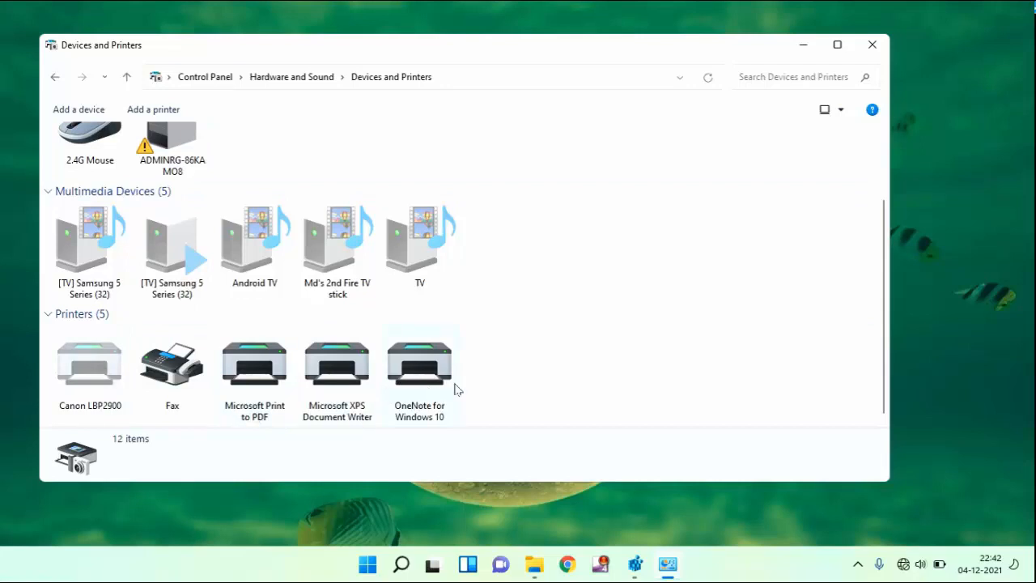
Copy the Canon LBP2900 printer's name from its printer properties, then close the properties without changes
{"action": "left_click", "coordinate": [78, 395]}
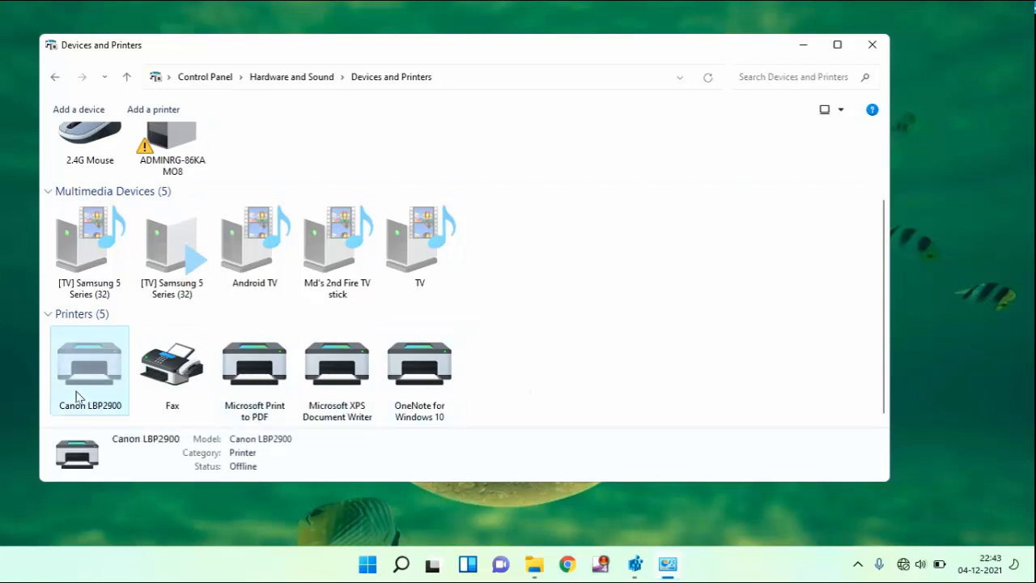
{"action": "right_click", "coordinate": [78, 395]}
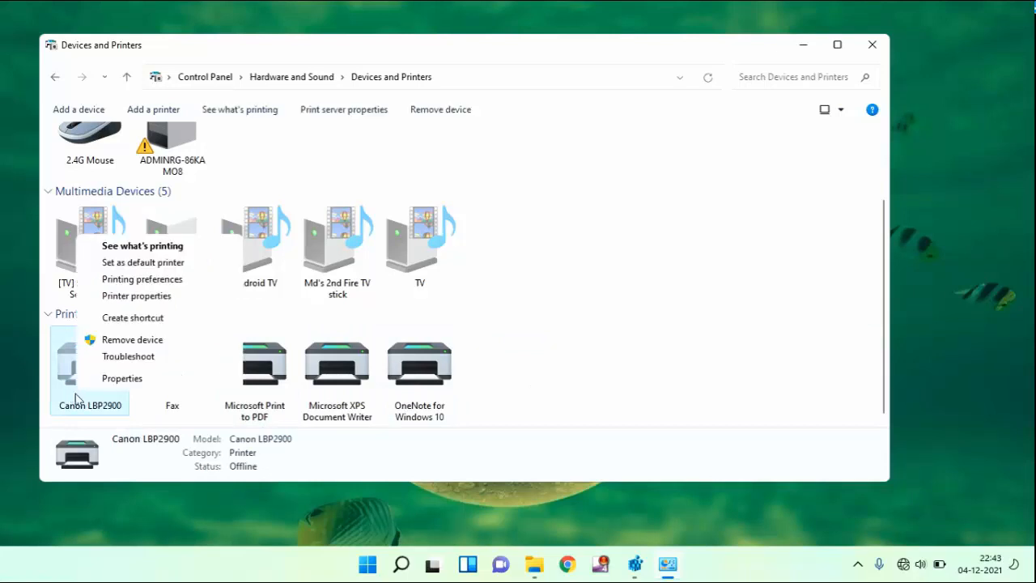
{"action": "left_click", "coordinate": [124, 297]}
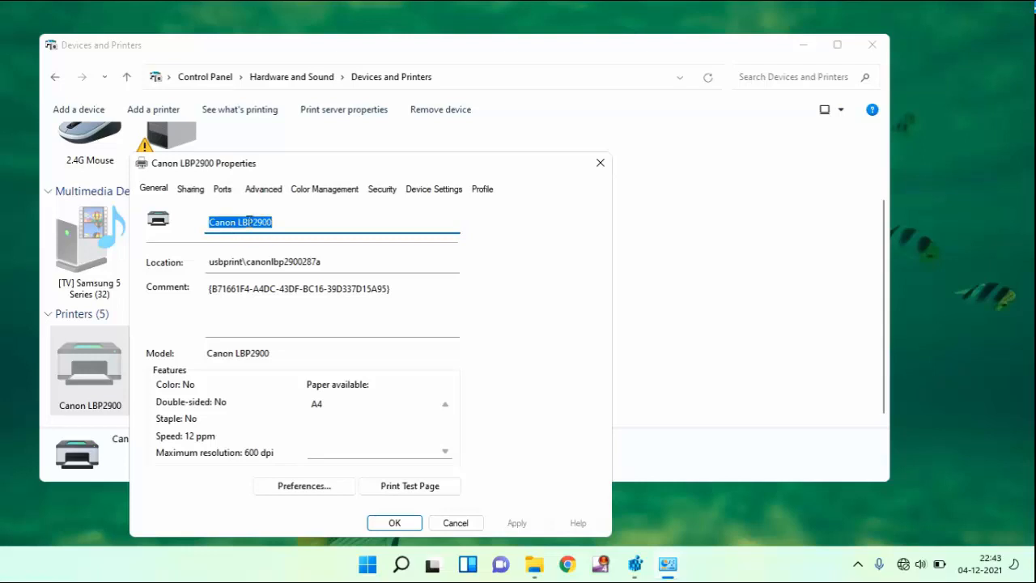
{"action": "right_click", "coordinate": [248, 218]}
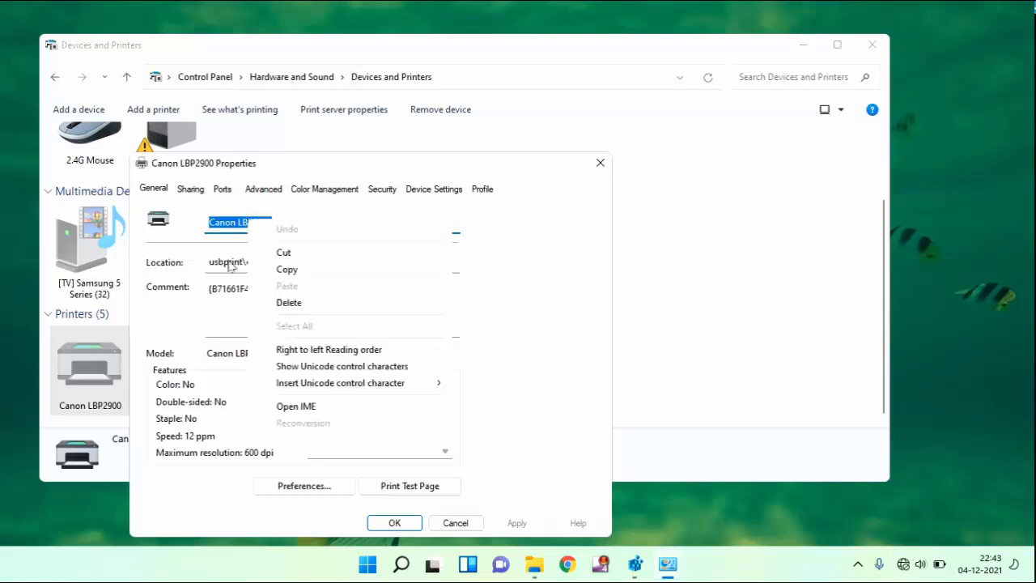
{"action": "left_click", "coordinate": [410, 270]}
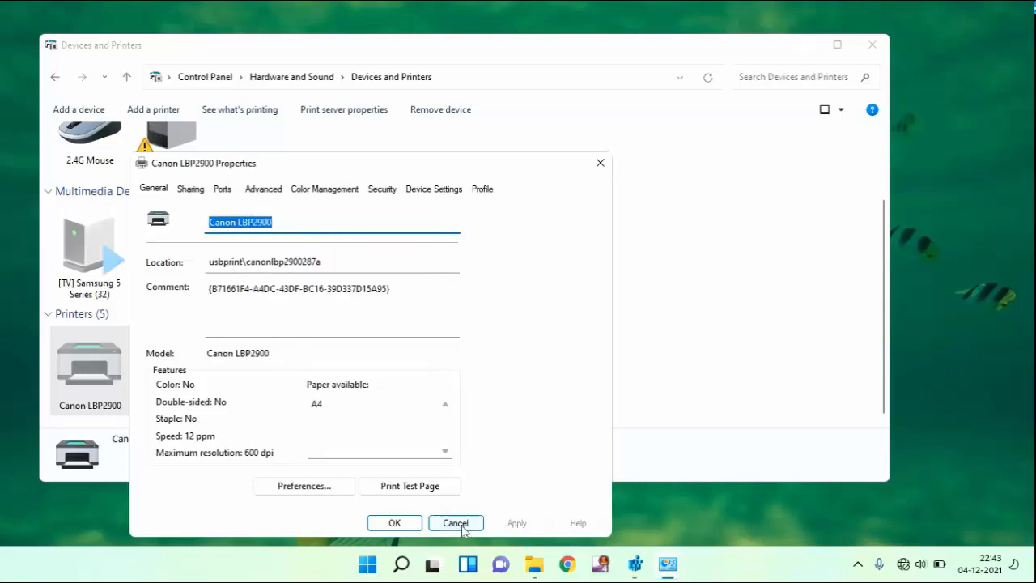
{"action": "left_click", "coordinate": [455, 523]}
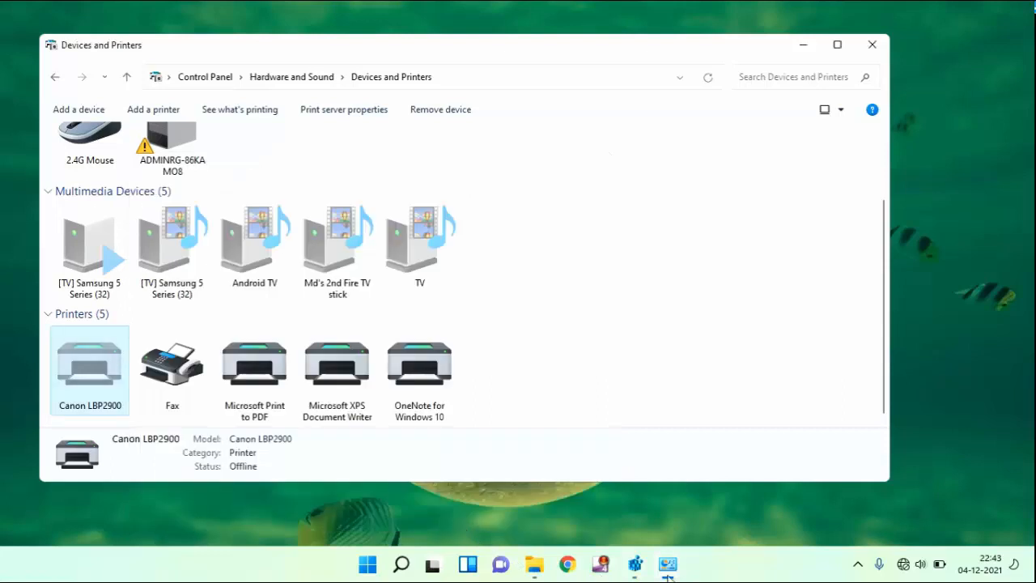
Switch back to Registry Editor and set the Device value's data to the copied printer name, Canon LBP2900
{"action": "left_click", "coordinate": [640, 569]}
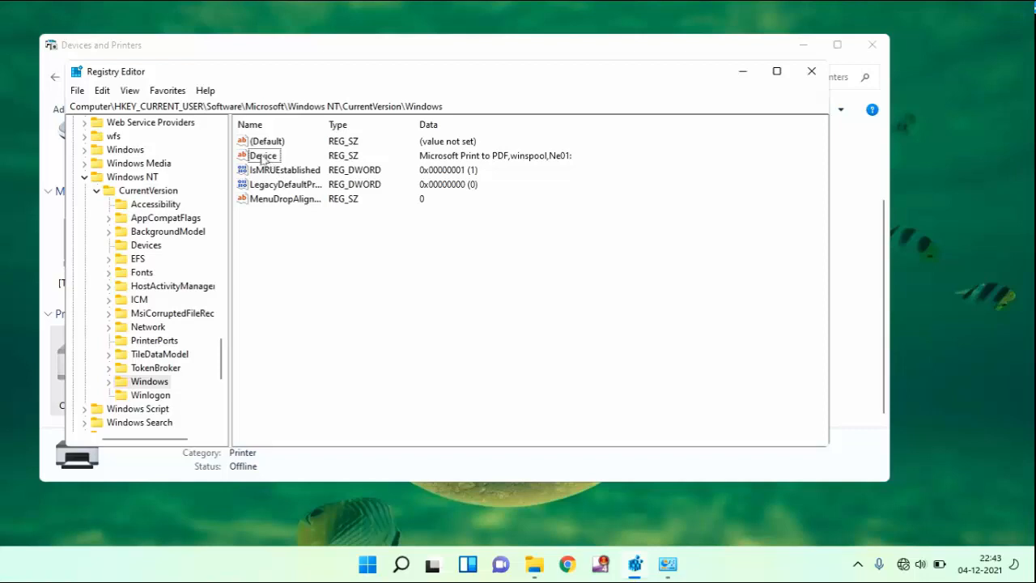
{"action": "left_click", "coordinate": [261, 156]}
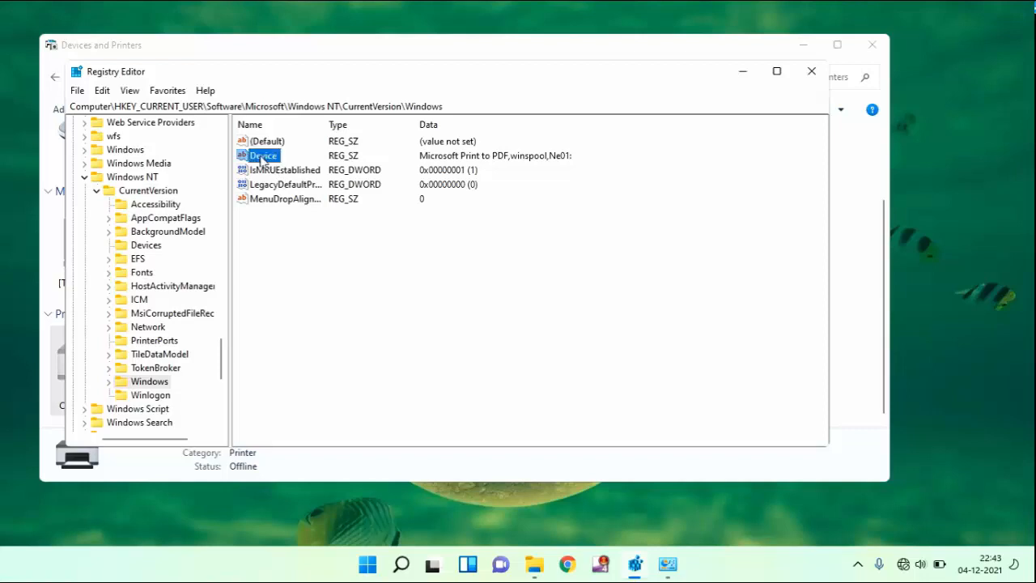
{"action": "right_click", "coordinate": [261, 159]}
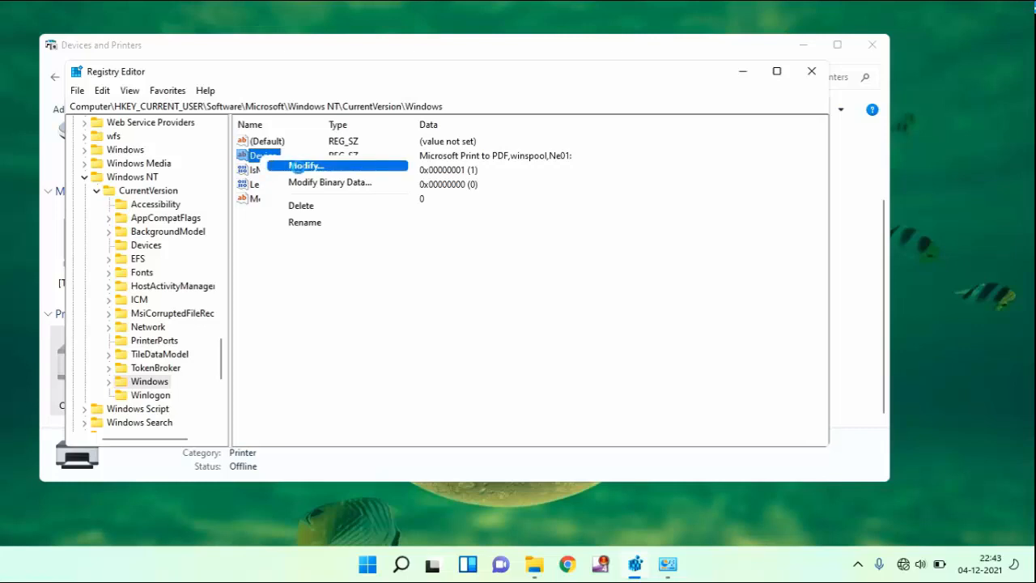
{"action": "left_click", "coordinate": [298, 166]}
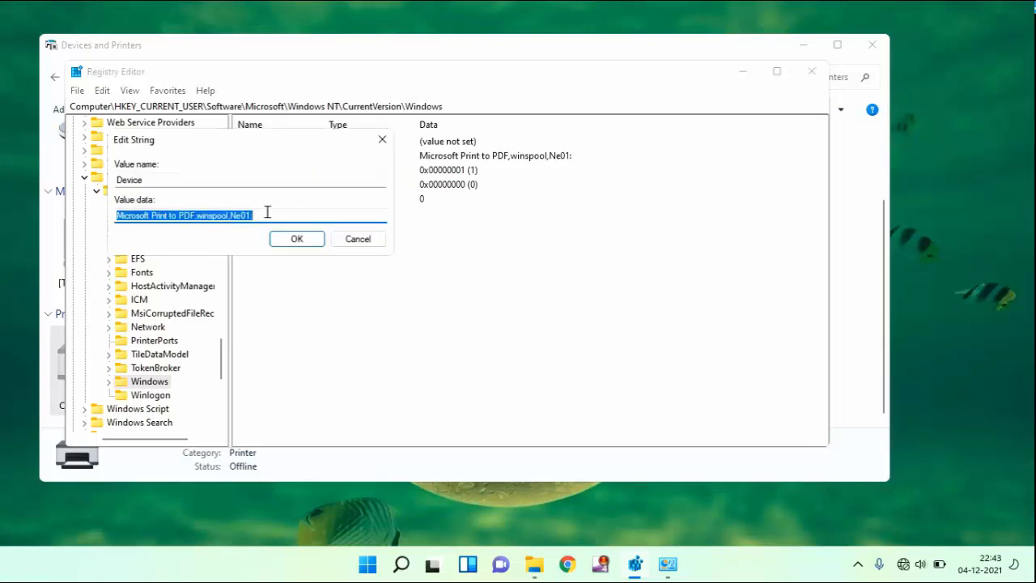
{"action": "key", "text": "ctrl+v"}
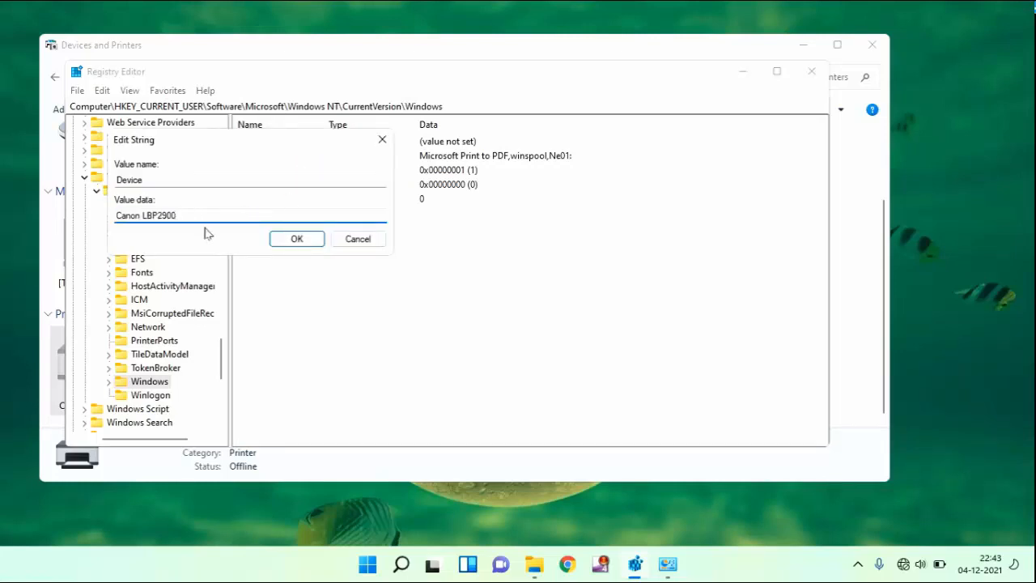
{"action": "left_click", "coordinate": [316, 244]}
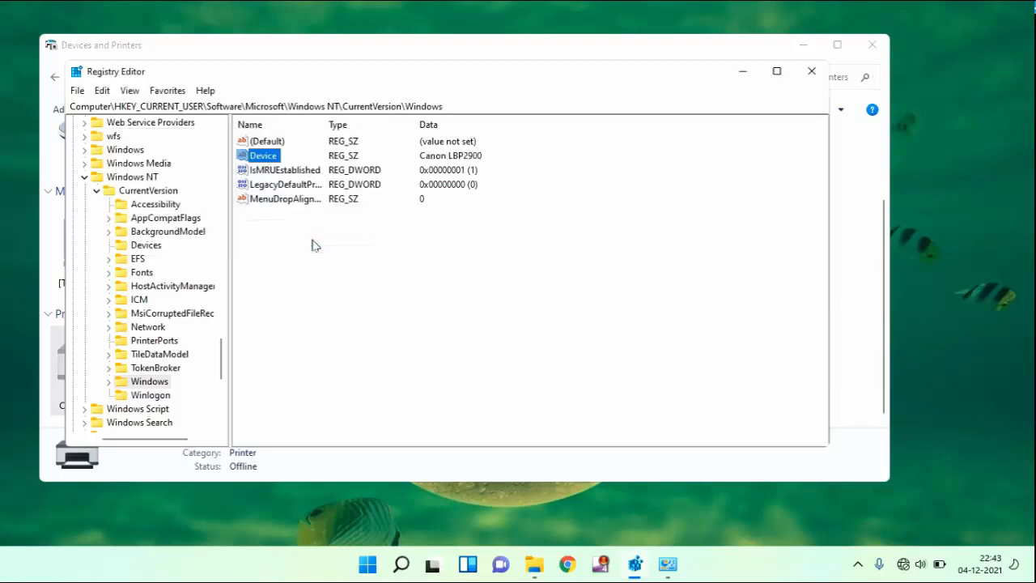
Minimize Registry Editor, check the Canon LBP2900's available commands in Devices and Printers, then close that window
{"action": "left_click", "coordinate": [744, 73]}
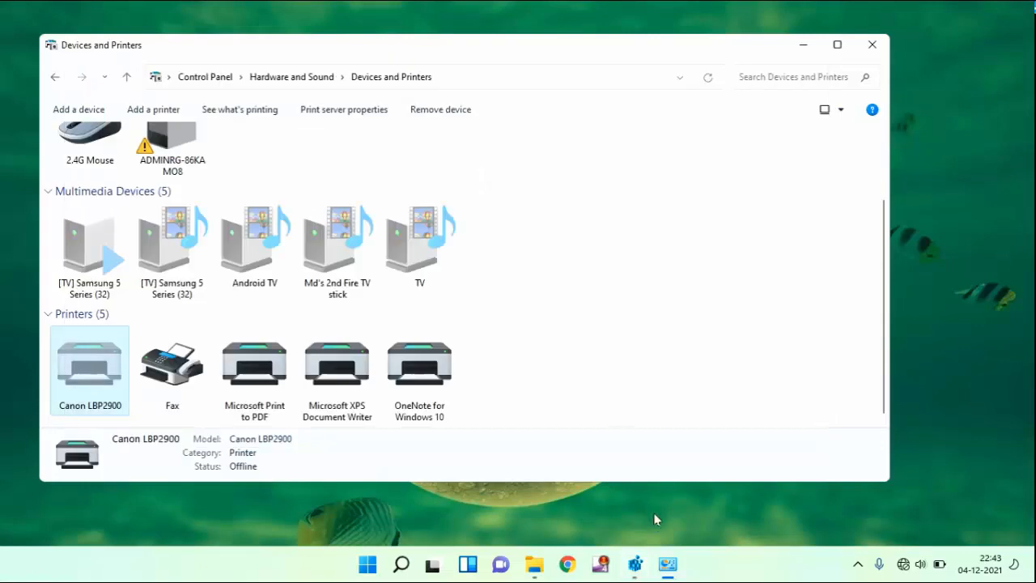
{"action": "left_click", "coordinate": [668, 564]}
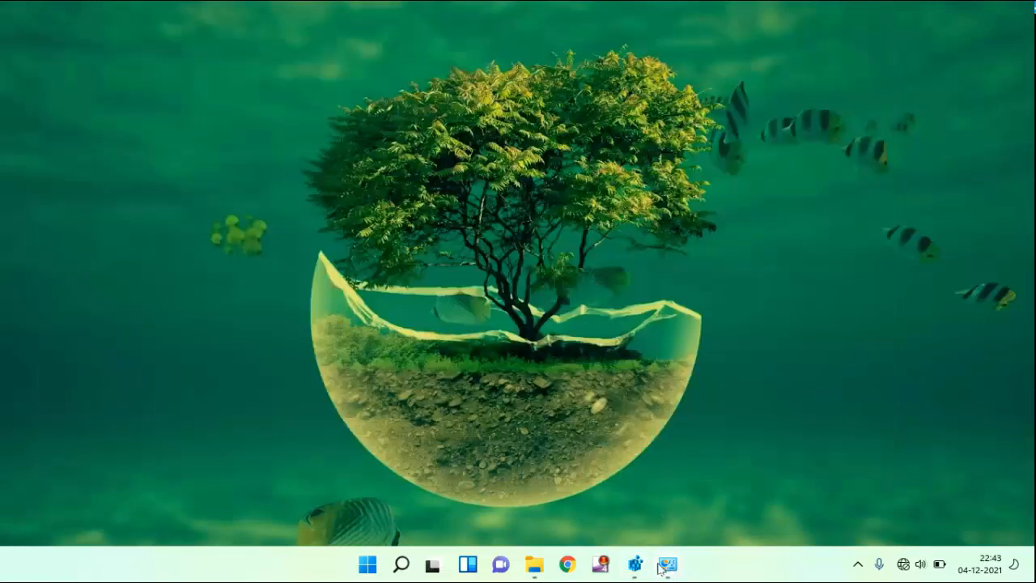
{"action": "left_click", "coordinate": [668, 564]}
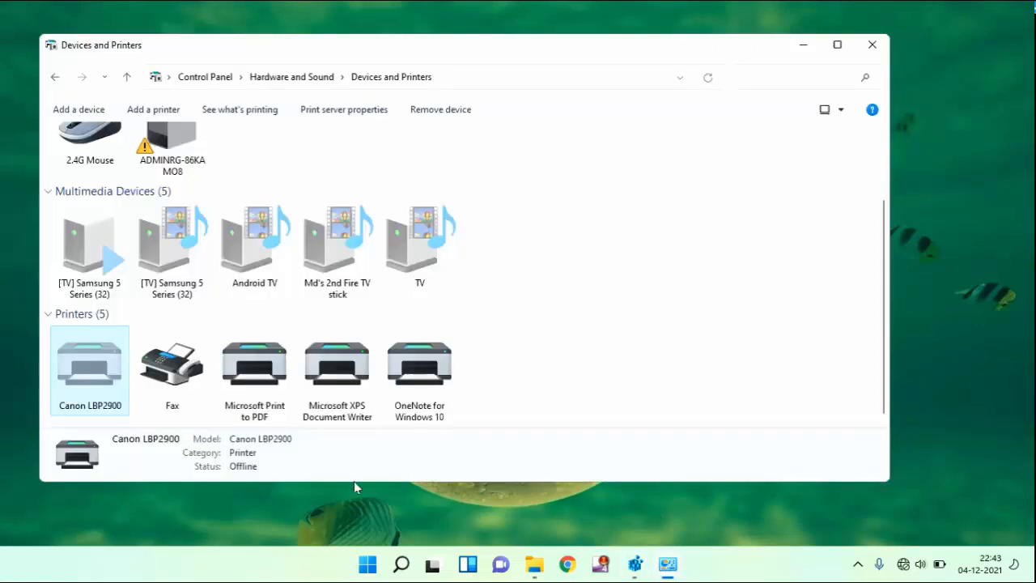
{"action": "right_click", "coordinate": [66, 373]}
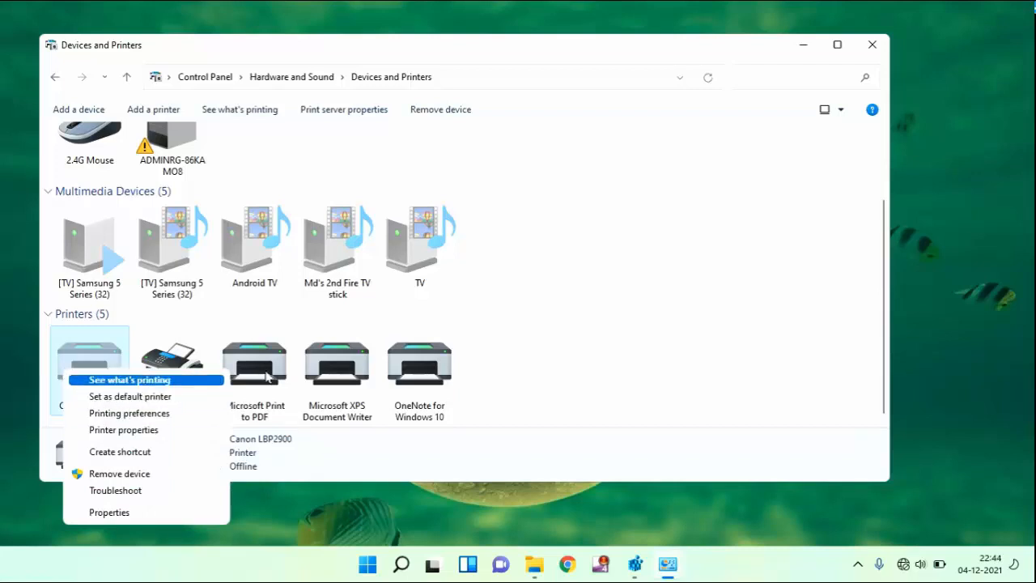
{"action": "left_click", "coordinate": [605, 366]}
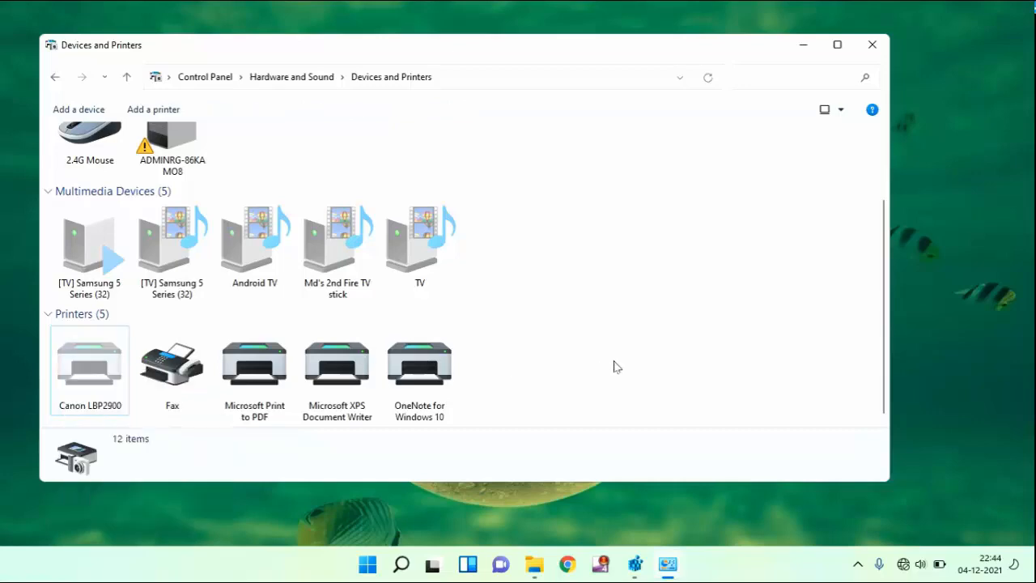
{"action": "left_click", "coordinate": [876, 44]}
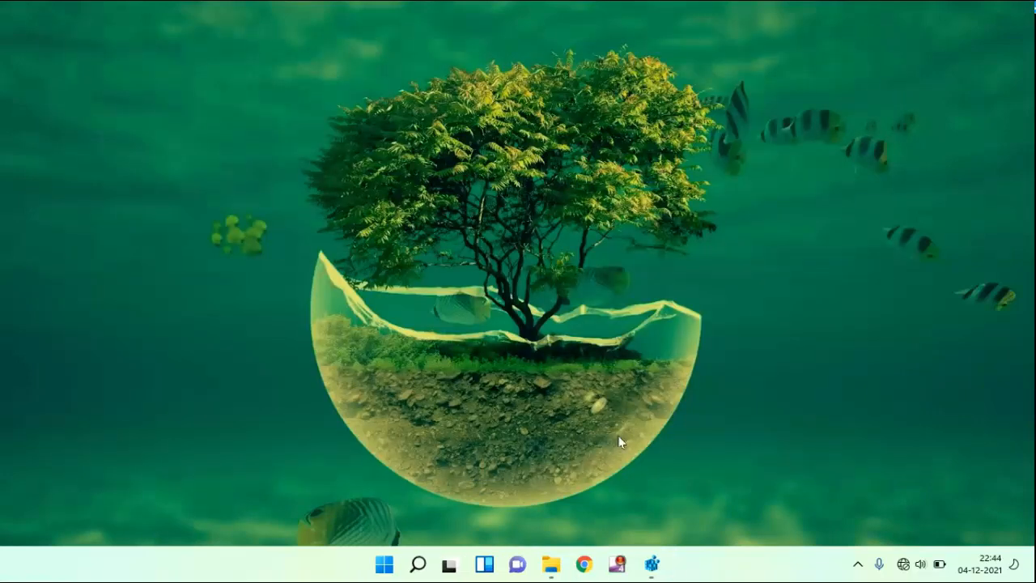
Open the permissions of the Windows registry key and allow Full Control for the Account Unknown and RESTRICTED entries
{"action": "left_click", "coordinate": [651, 566]}
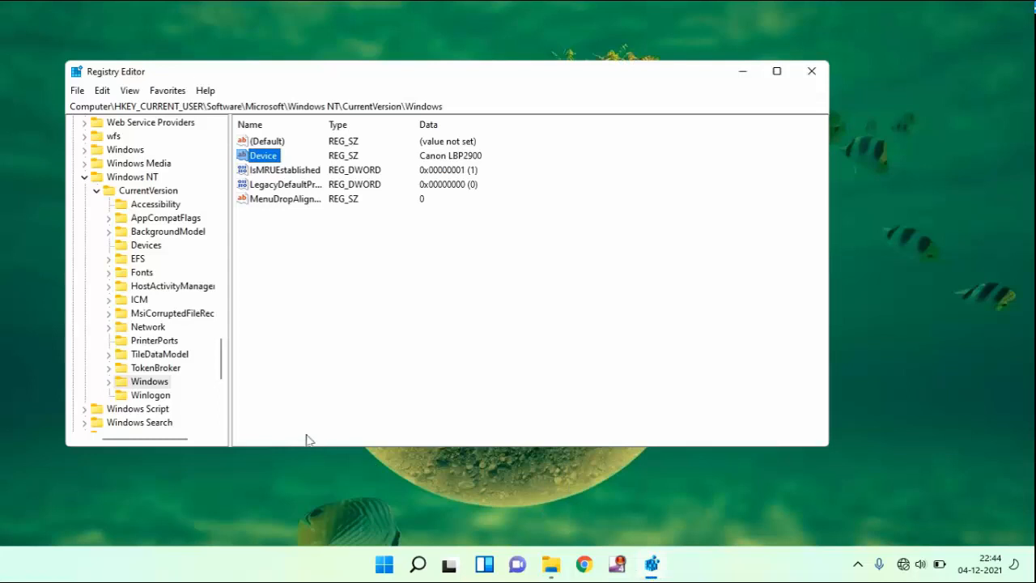
{"action": "right_click", "coordinate": [145, 382]}
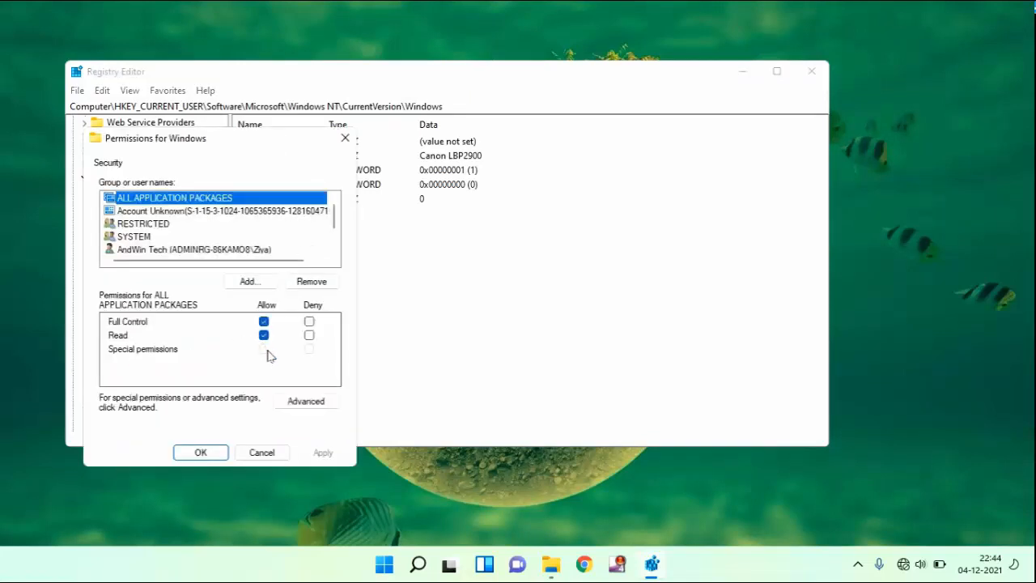
{"action": "left_click", "coordinate": [148, 212]}
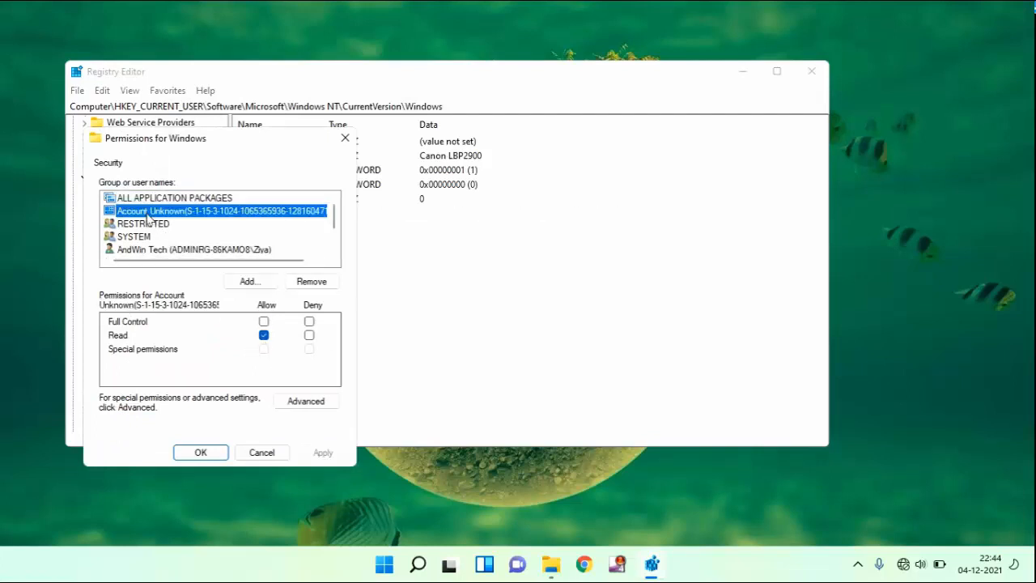
{"action": "left_click", "coordinate": [264, 322]}
{"action": "left_click", "coordinate": [142, 224]}
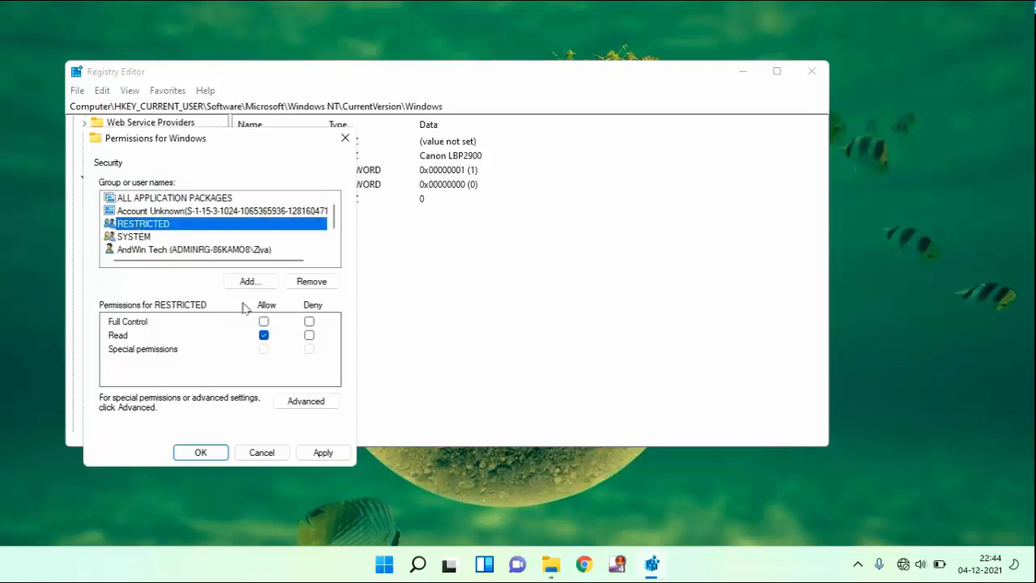
{"action": "left_click", "coordinate": [264, 322]}
Check the Windows key's permissions for SYSTEM, the personal user account and the Administrators group
{"action": "left_click", "coordinate": [144, 236]}
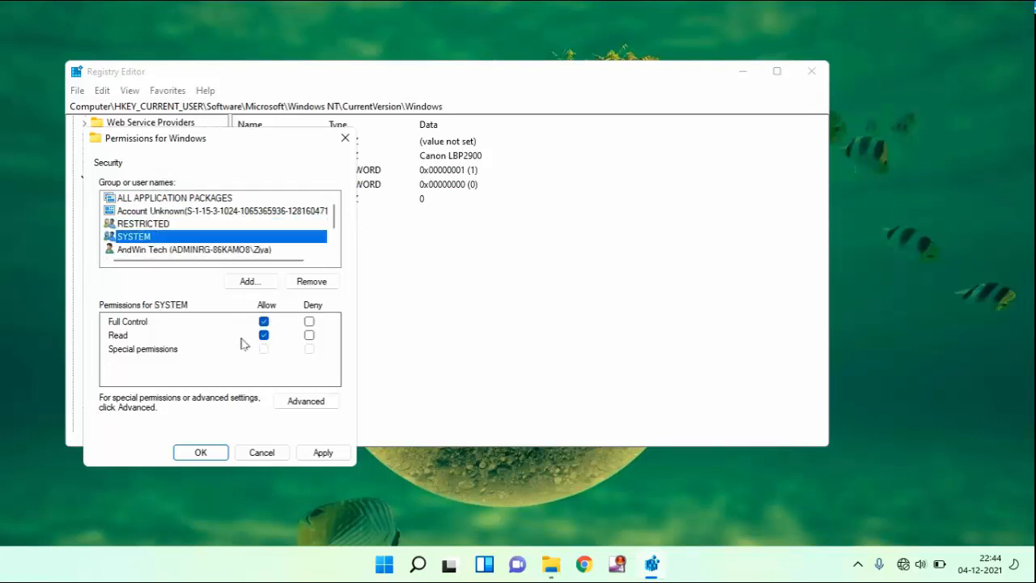
{"action": "left_click", "coordinate": [148, 251]}
{"action": "scroll", "coordinate": [186, 243], "scroll_direction": "down", "scroll_amount": 1}
{"action": "left_click", "coordinate": [189, 250]}
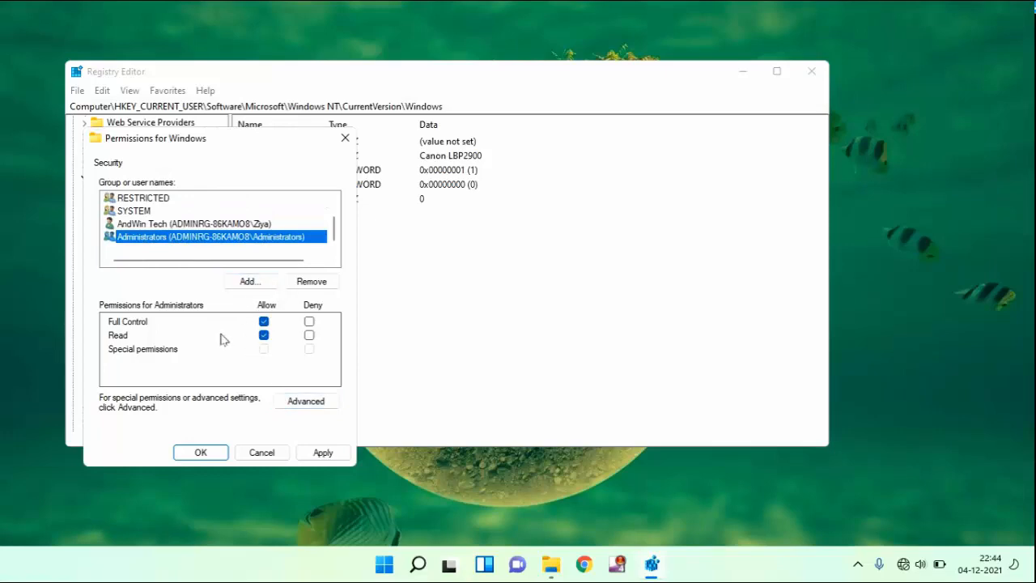
Add the Everyone group to the Windows key's permission list
{"action": "left_click", "coordinate": [247, 280]}
{"action": "left_click", "coordinate": [396, 324]}
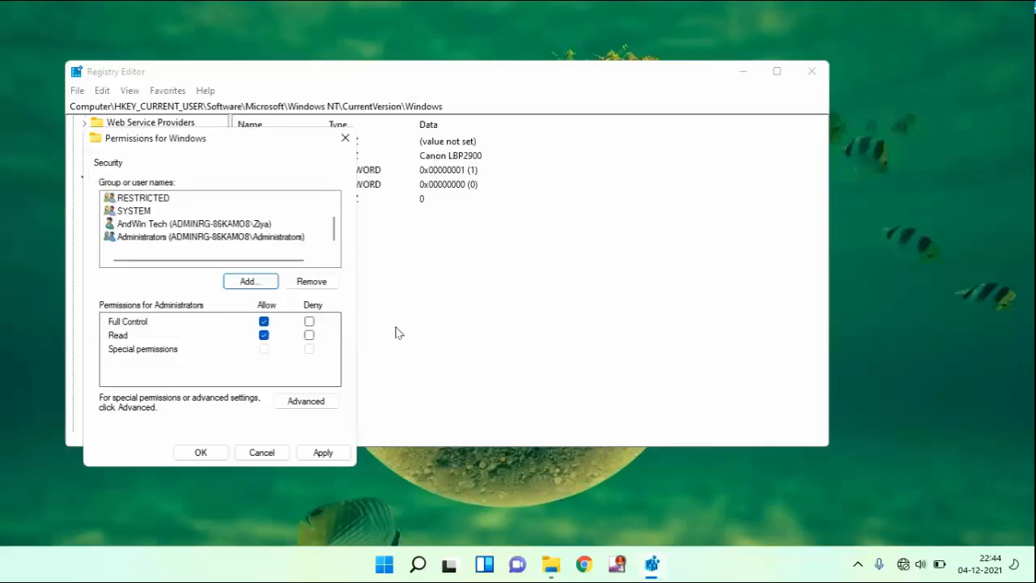
{"action": "left_click", "coordinate": [248, 281]}
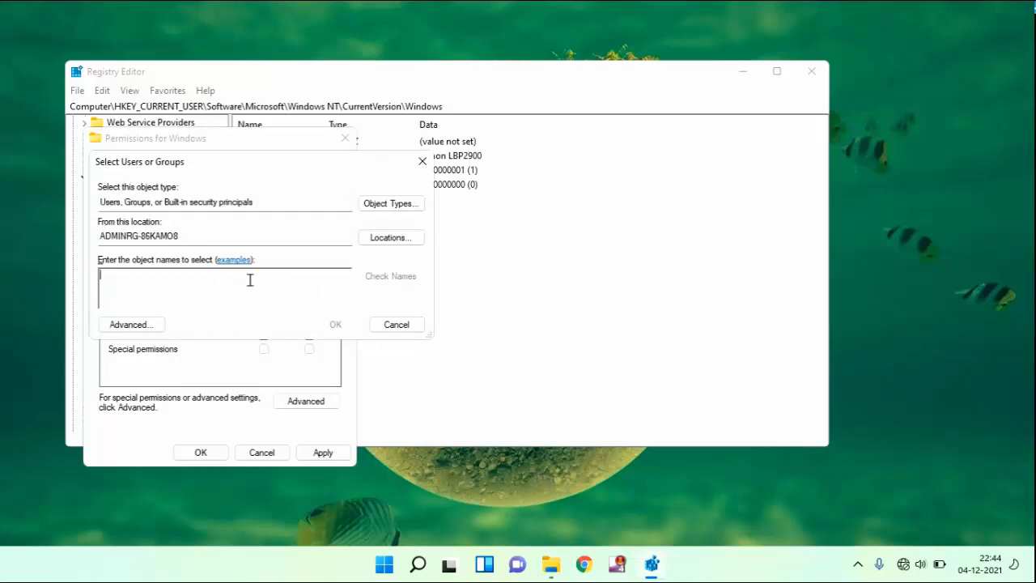
{"action": "type", "text": "Ev"}
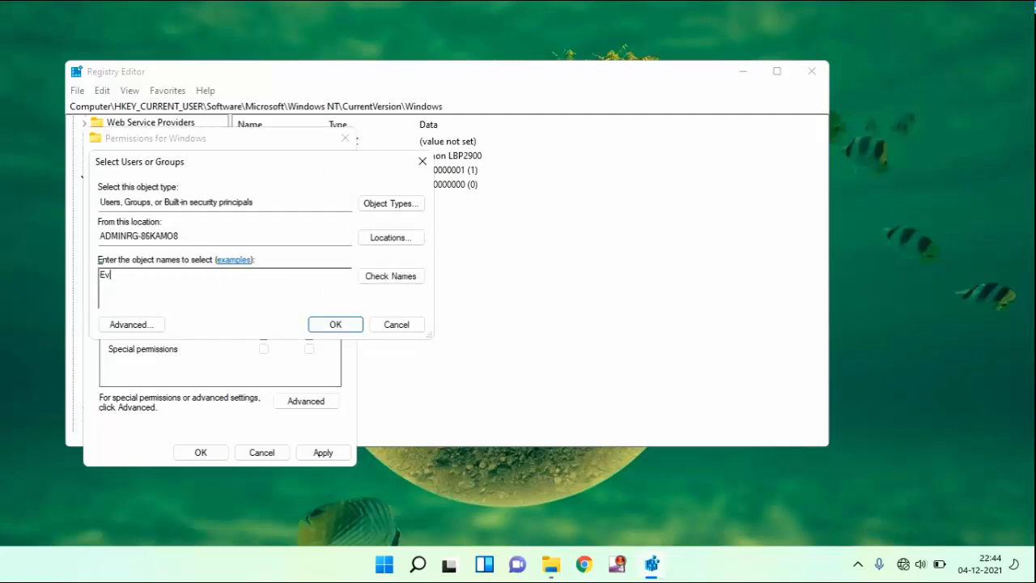
{"action": "type", "text": "eryone"}
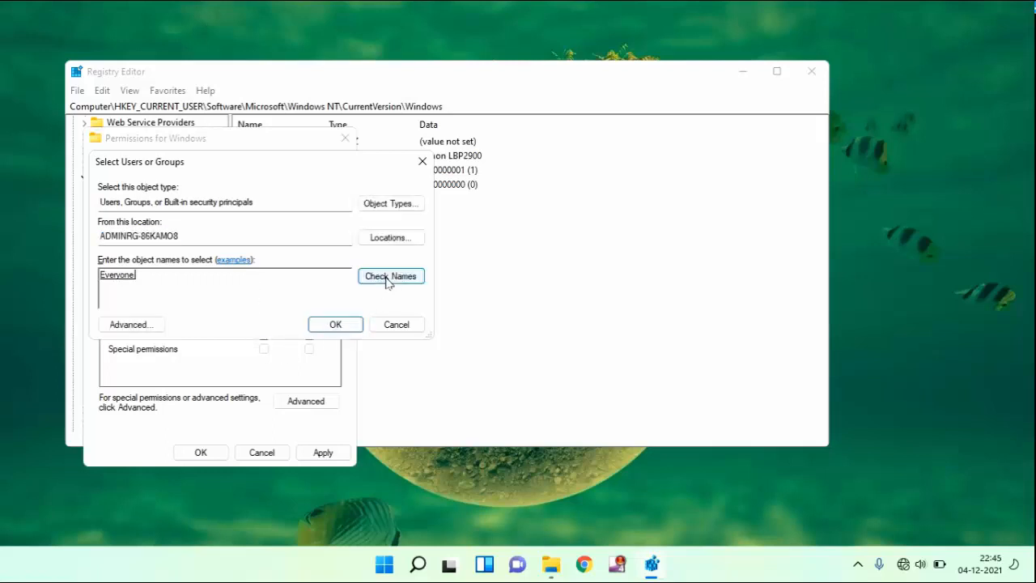
{"action": "left_click", "coordinate": [349, 325]}
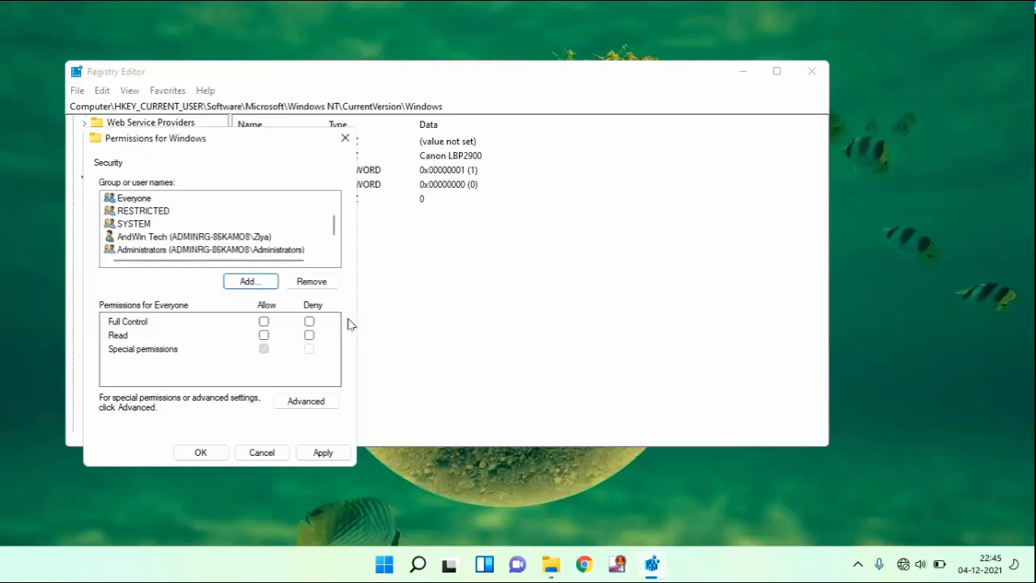
Allow Full Control for Everyone on the Windows key, apply the permissions and close Registry Editor
{"action": "left_click", "coordinate": [142, 200]}
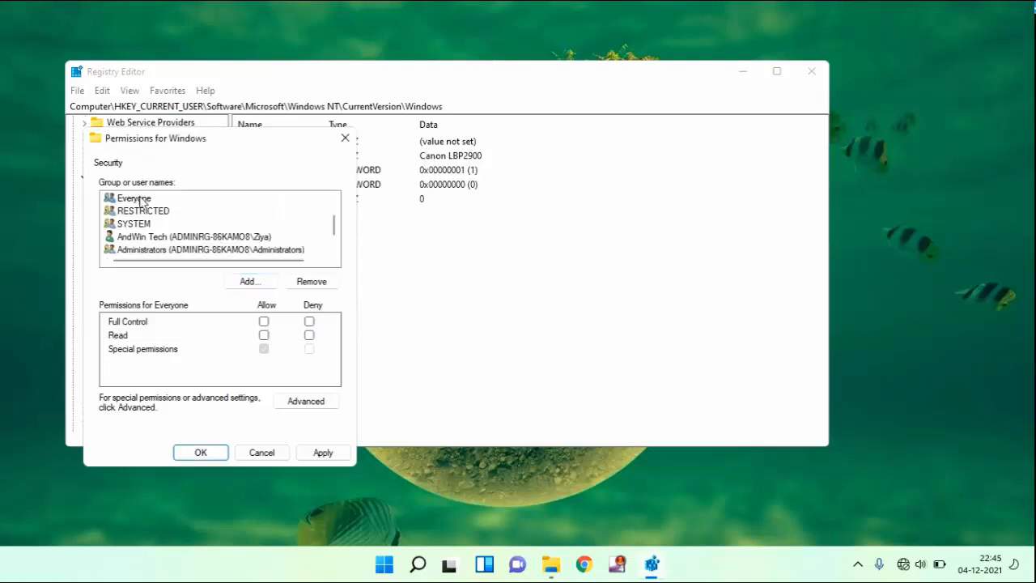
{"action": "left_click", "coordinate": [265, 322]}
{"action": "left_click", "coordinate": [322, 455]}
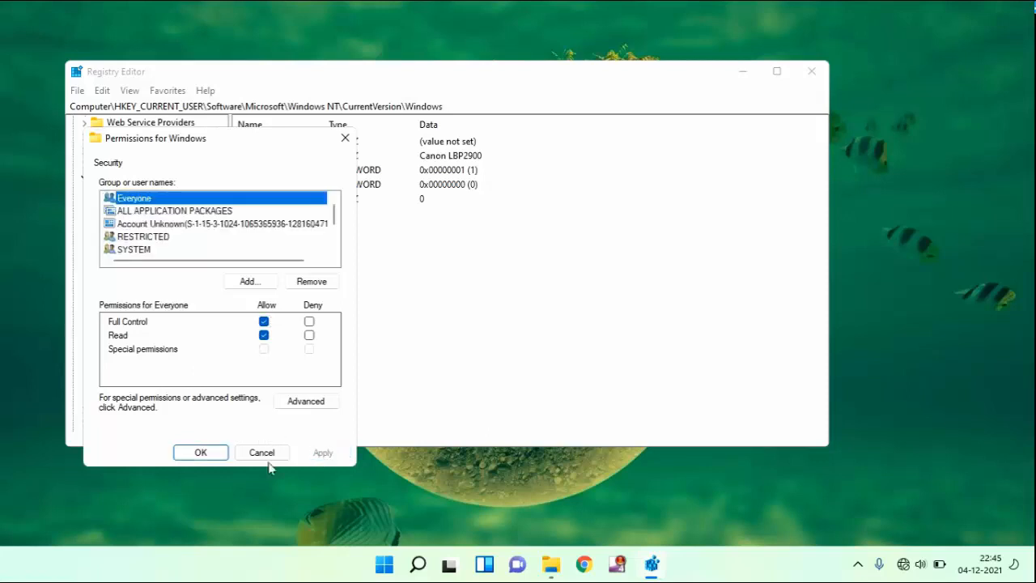
{"action": "left_click", "coordinate": [207, 454]}
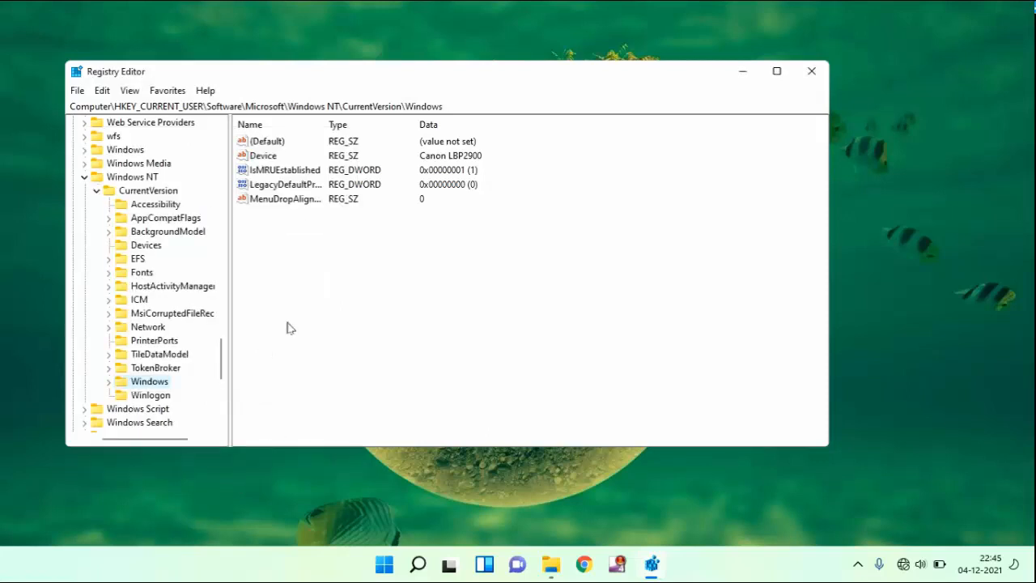
{"action": "left_click", "coordinate": [812, 72]}
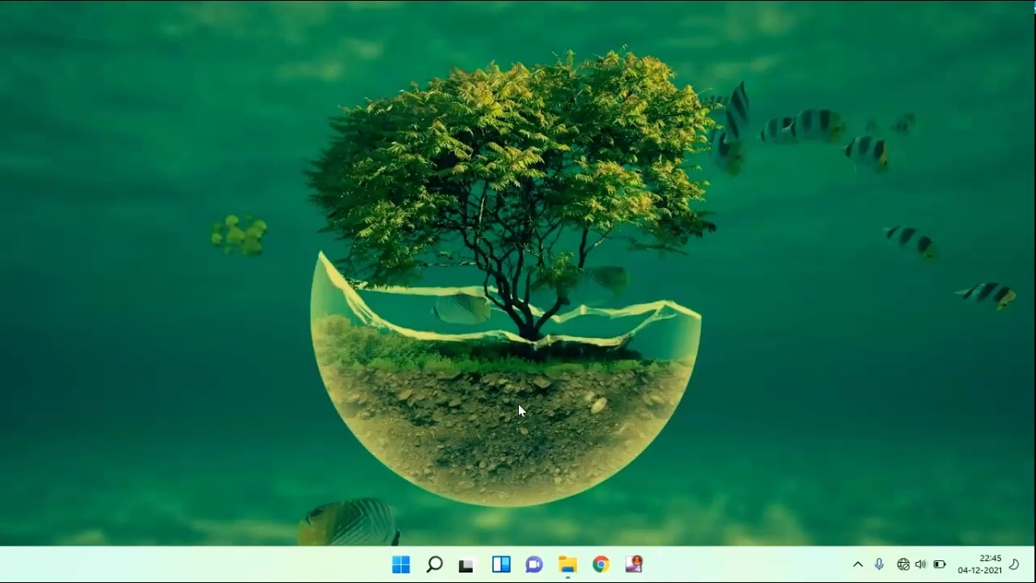